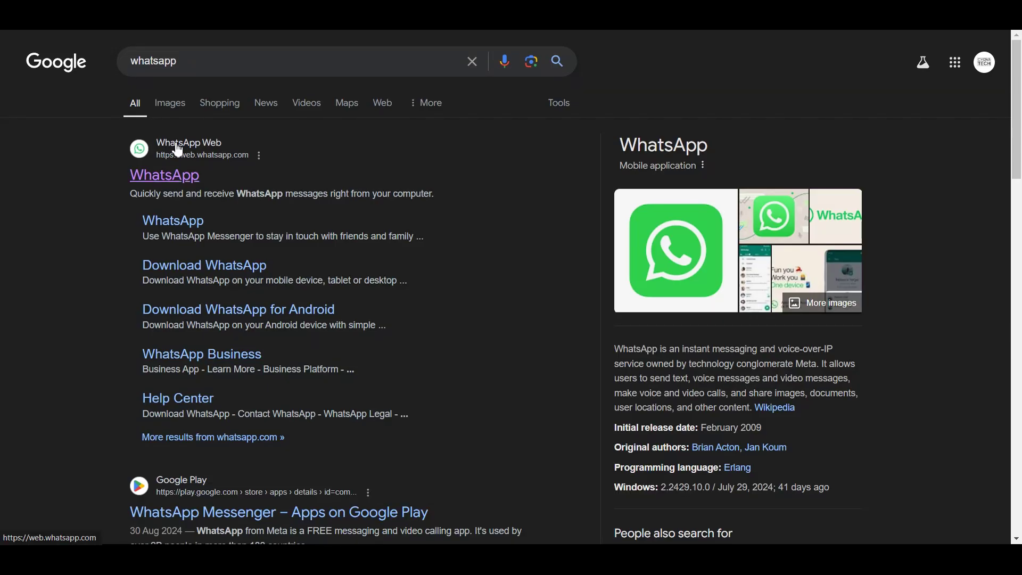
Open WhatsApp Web from the search results and choose linking by phone number
click(165, 175)
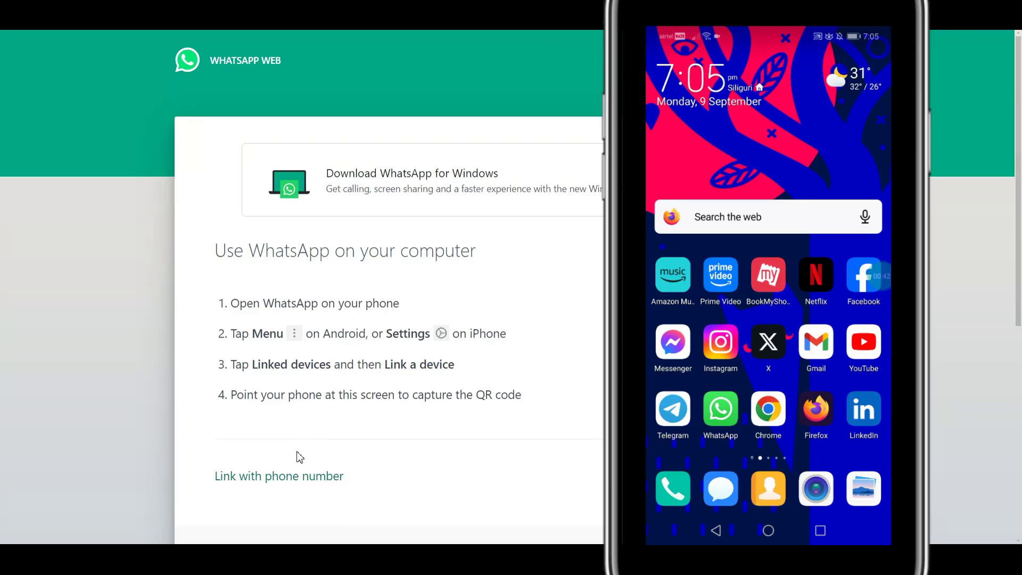
click(265, 479)
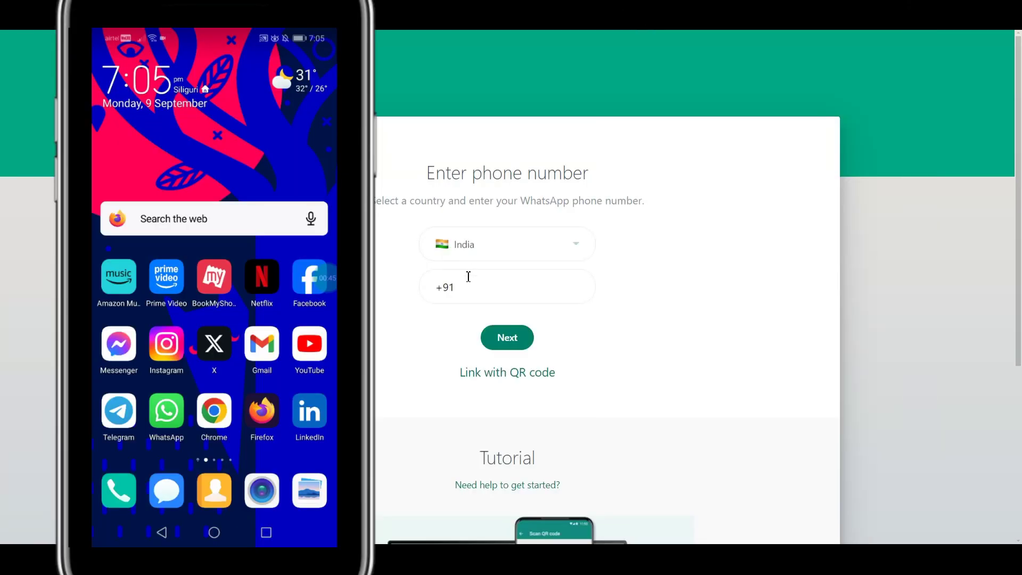
Enter the phone number after the +91 prefix and request a linking code
click(483, 289)
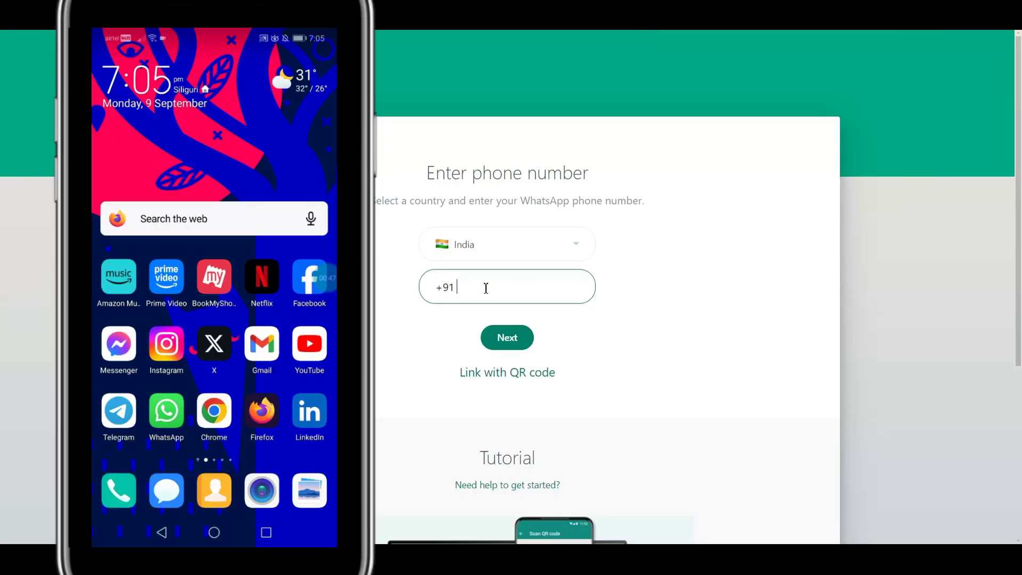
text(9876543210)
click(508, 337)
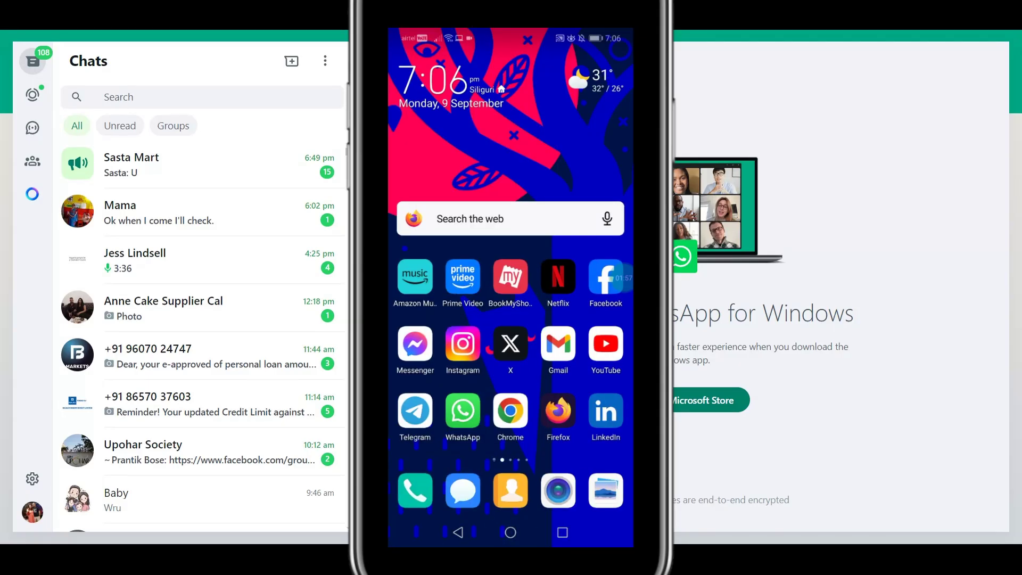
Open a new incognito window and search Google for 'whatsapp'
click(1009, 16)
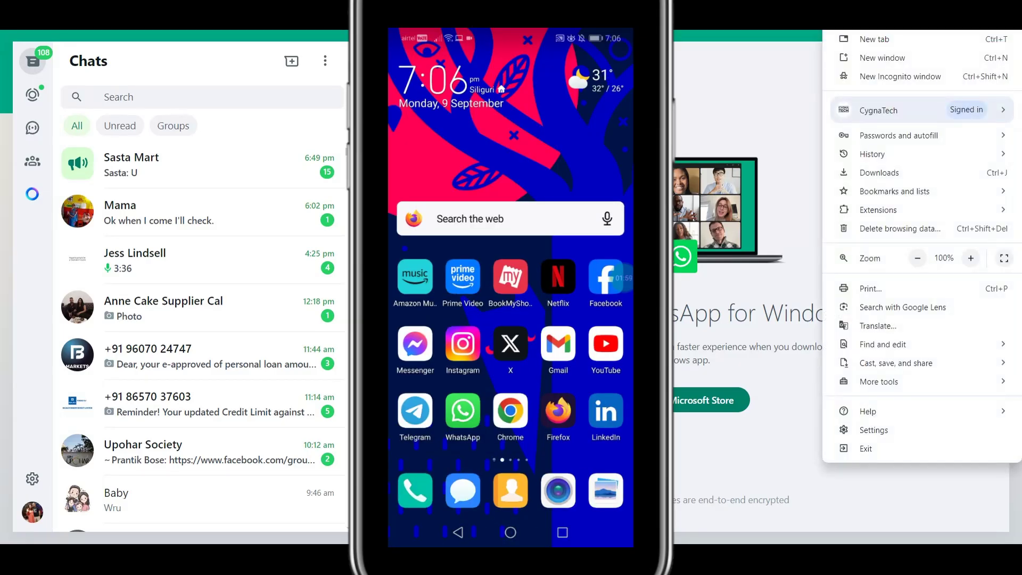
click(884, 77)
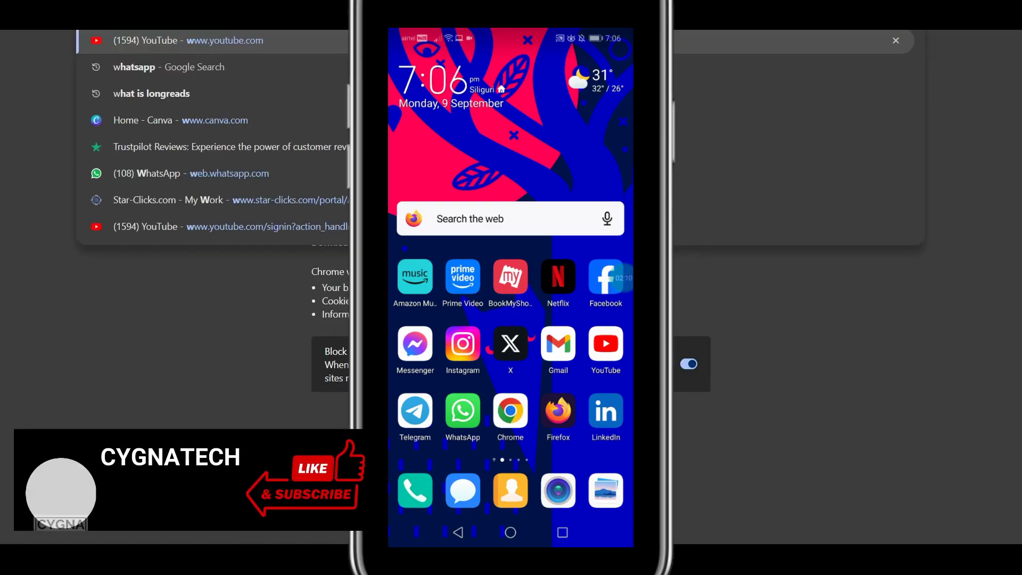
text(whatsapp)
key(Return)
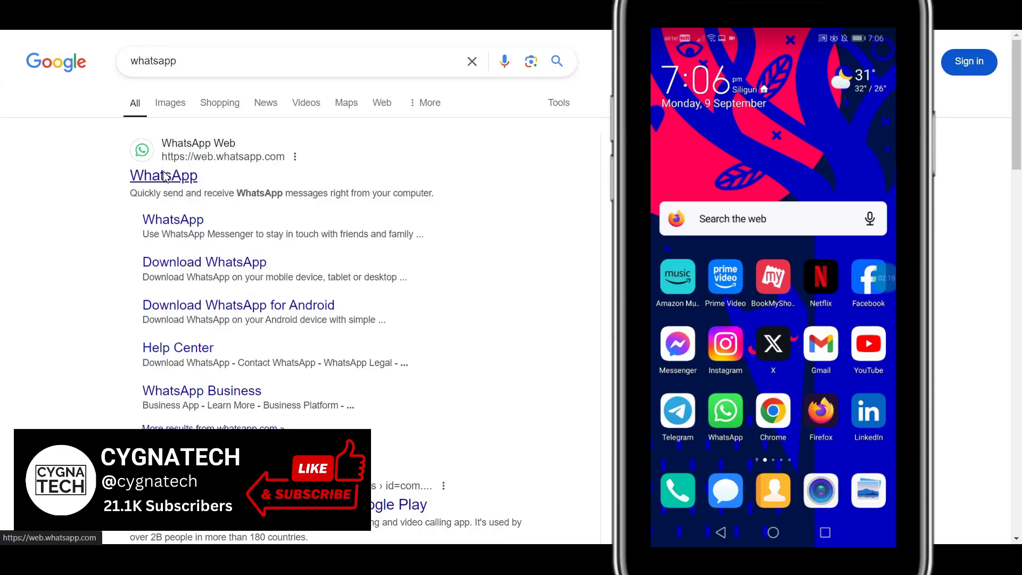
Open WhatsApp Web, choose phone-number linking, enter the number and request a code
click(156, 175)
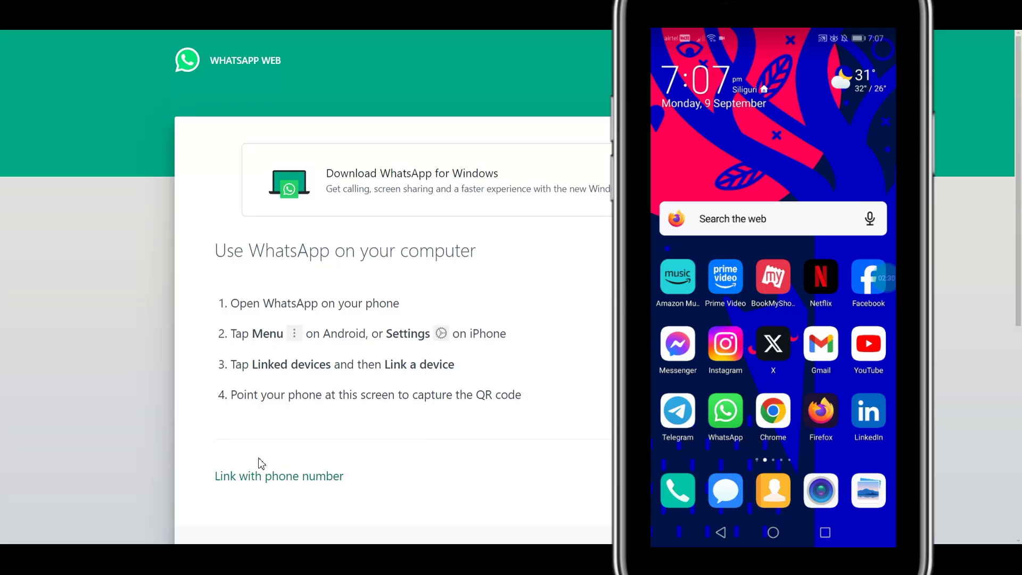
click(278, 479)
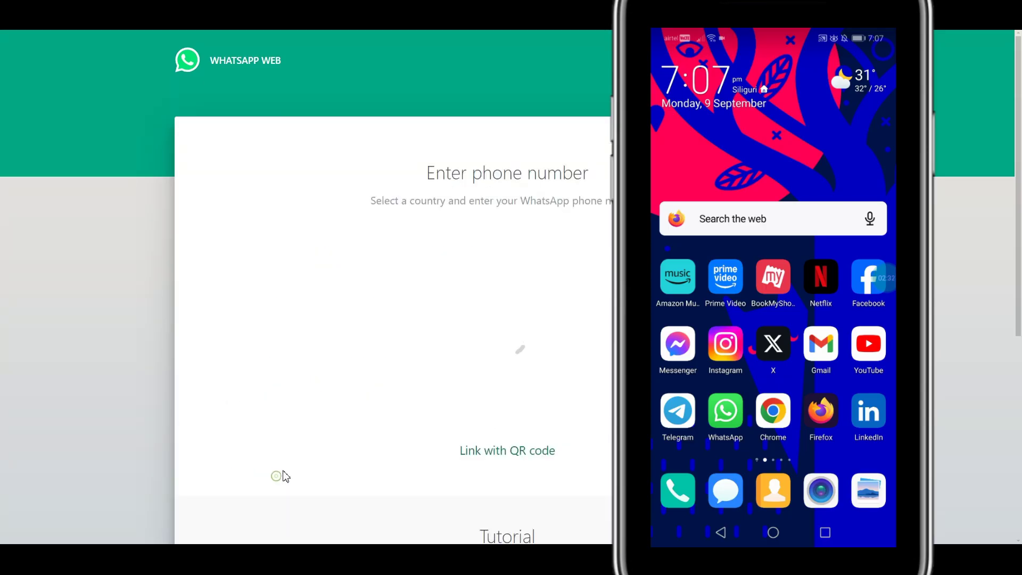
click(483, 288)
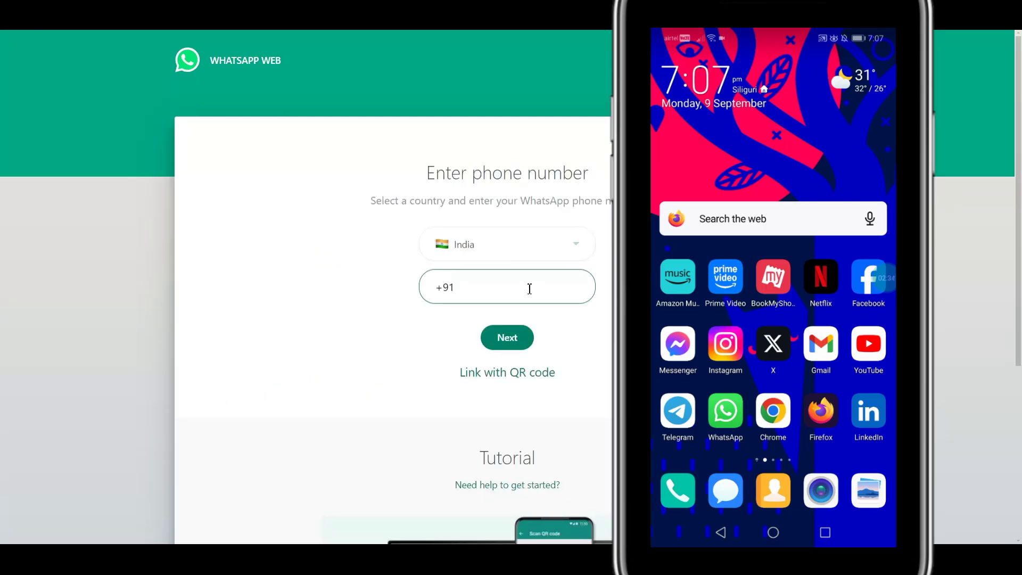
text(959)
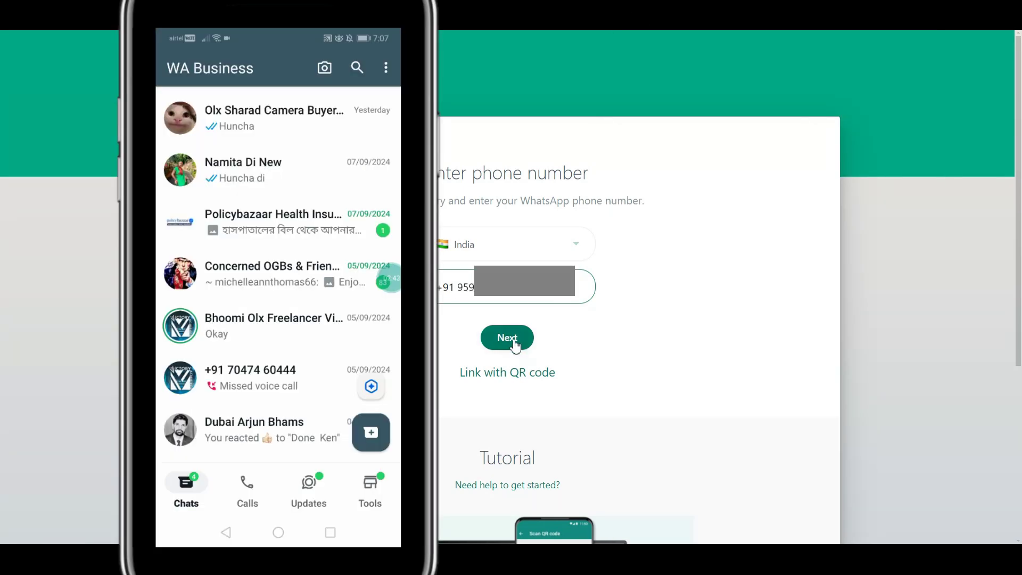
click(508, 338)
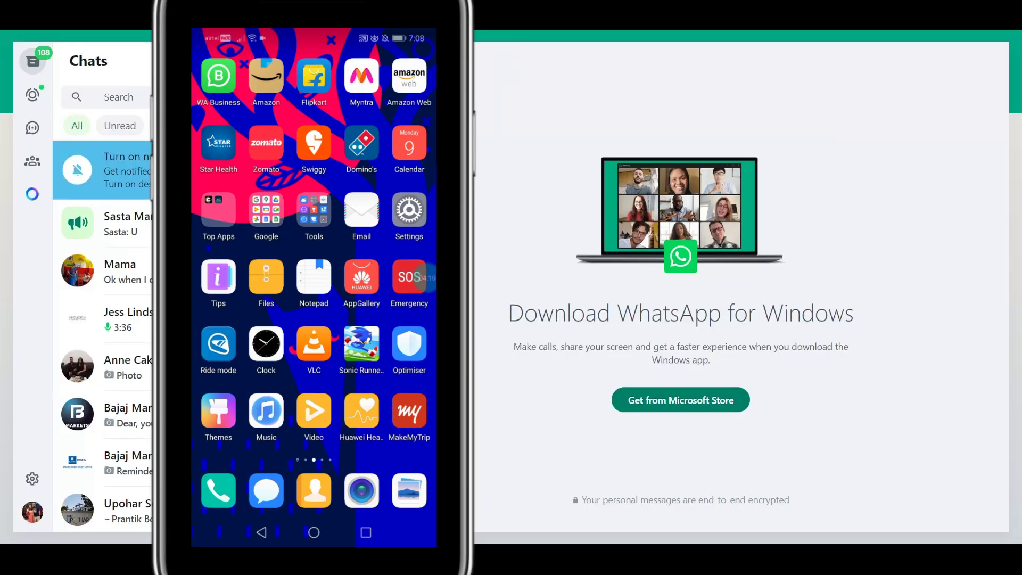
Open another new incognito window from Chrome's ⋮ menu
click(977, 33)
click(906, 77)
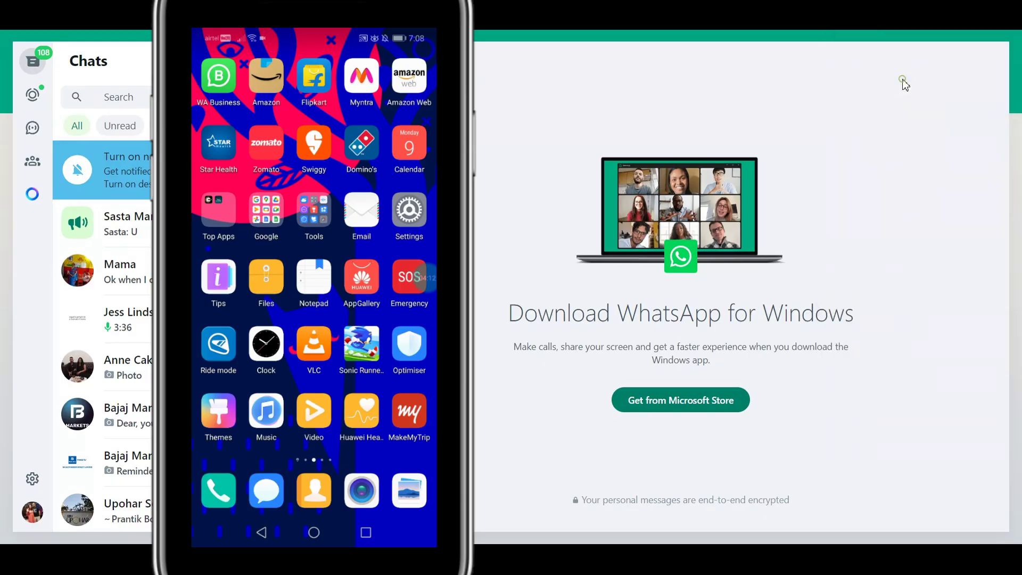